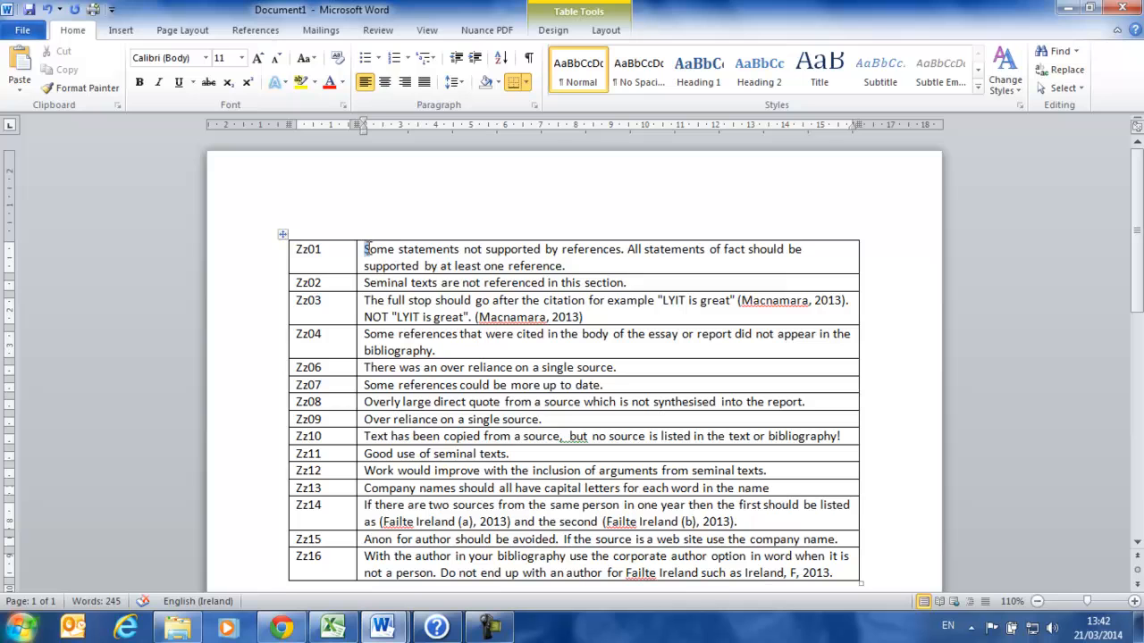
Save the Zz01 comment about unsupported statements as an AutoText entry named Zz01, redefining the existing entry
{"action": "left_click_drag", "start_coordinate": [365, 249], "coordinate": [585, 265]}
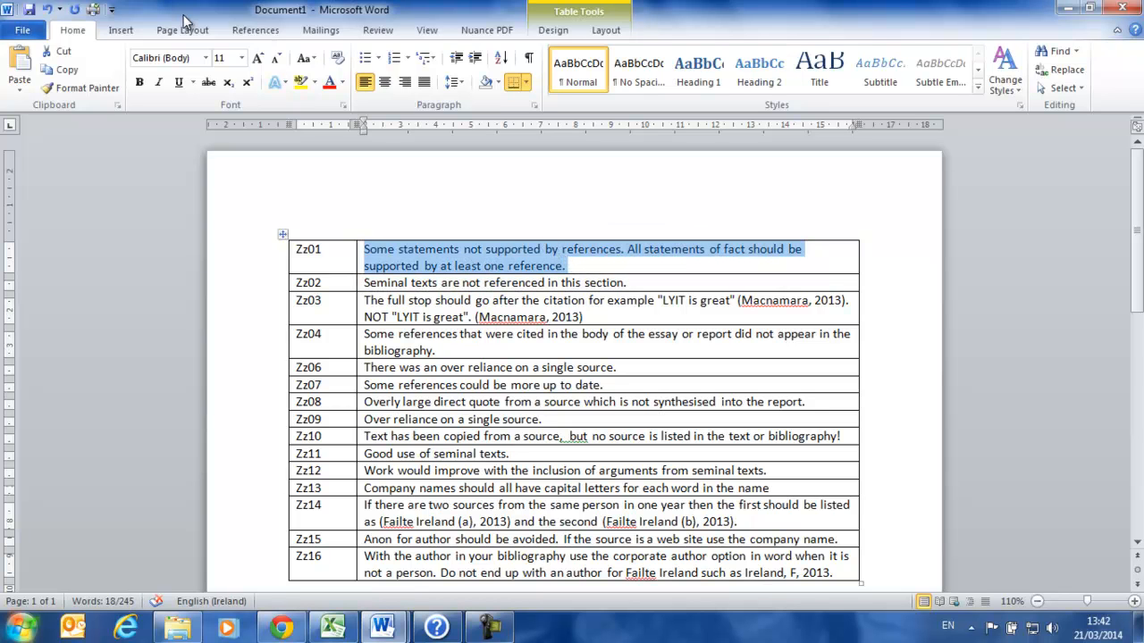
{"action": "left_click", "coordinate": [119, 30]}
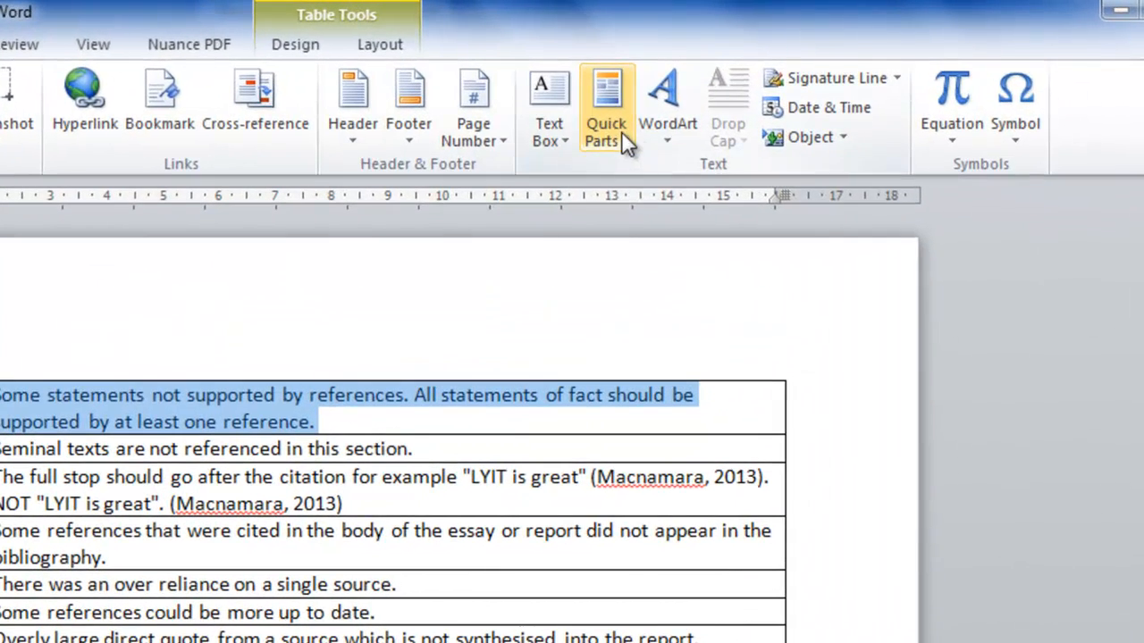
{"action": "left_click", "coordinate": [671, 116]}
{"action": "mouse_move", "coordinate": [628, 161]}
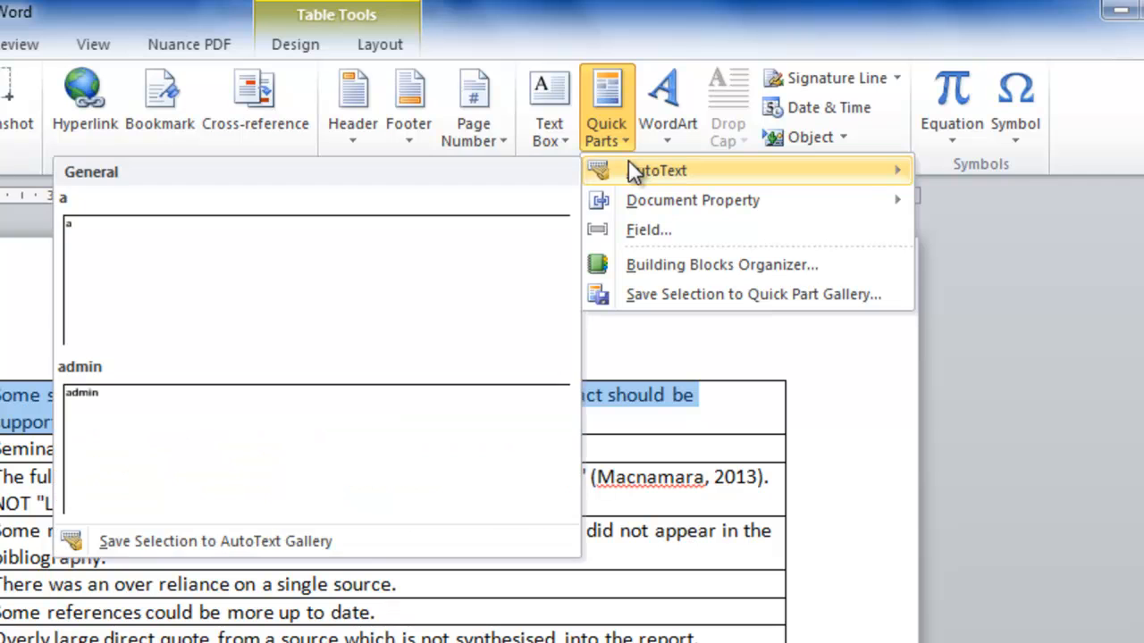
{"action": "left_click", "coordinate": [354, 540]}
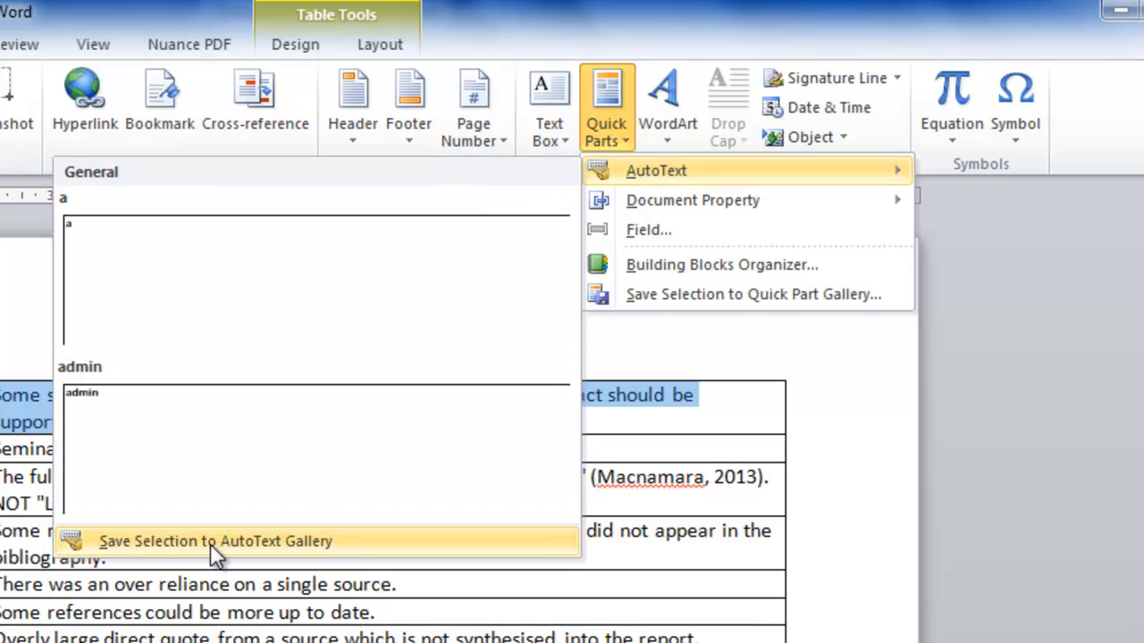
{"action": "left_click", "coordinate": [210, 542]}
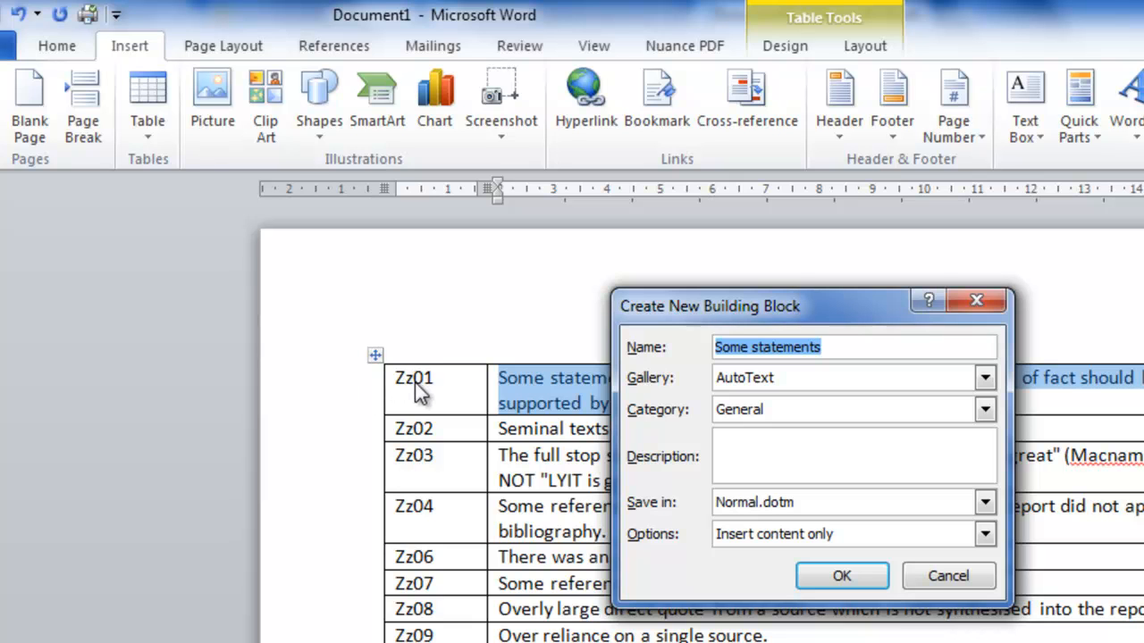
{"action": "type", "text": "Z"}
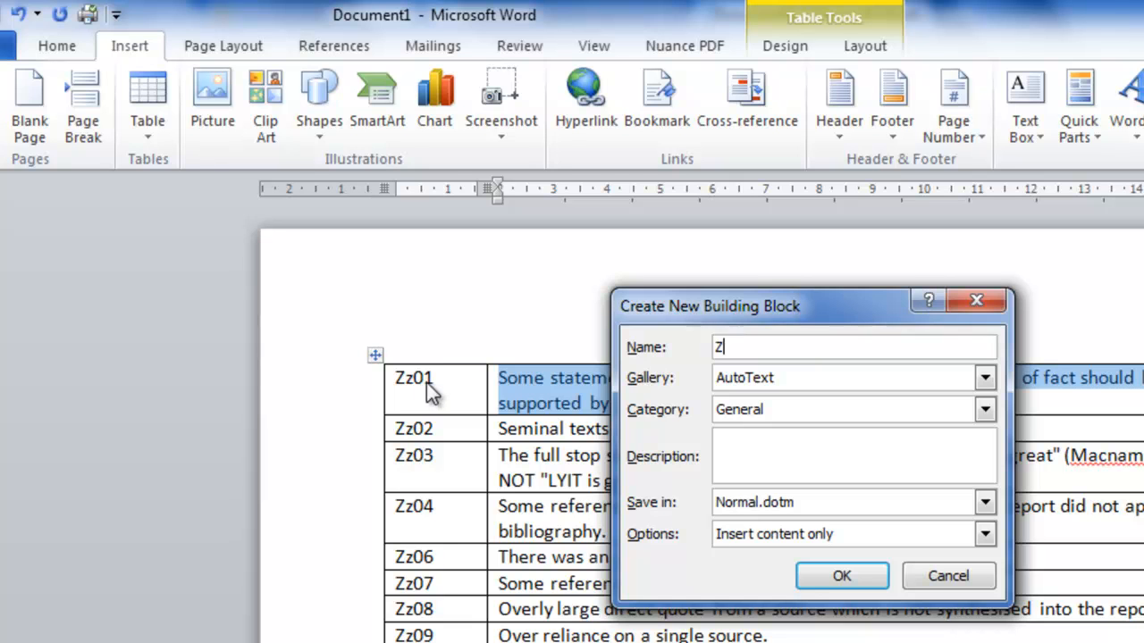
{"action": "type", "text": "z01"}
{"action": "left_click", "coordinate": [857, 576]}
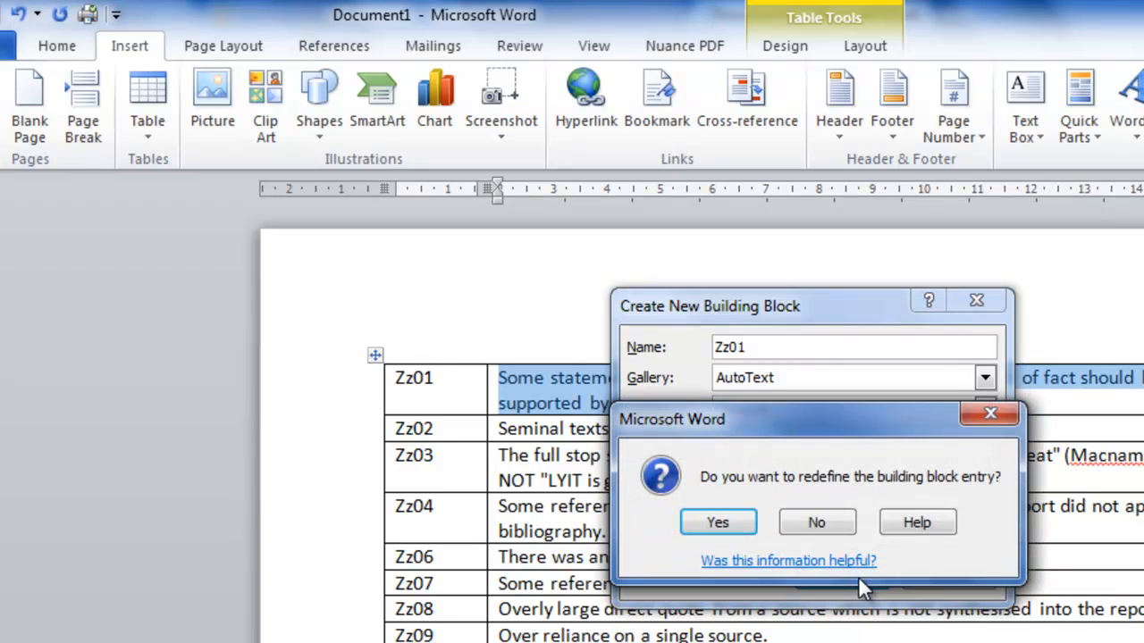
{"action": "left_click", "coordinate": [741, 523]}
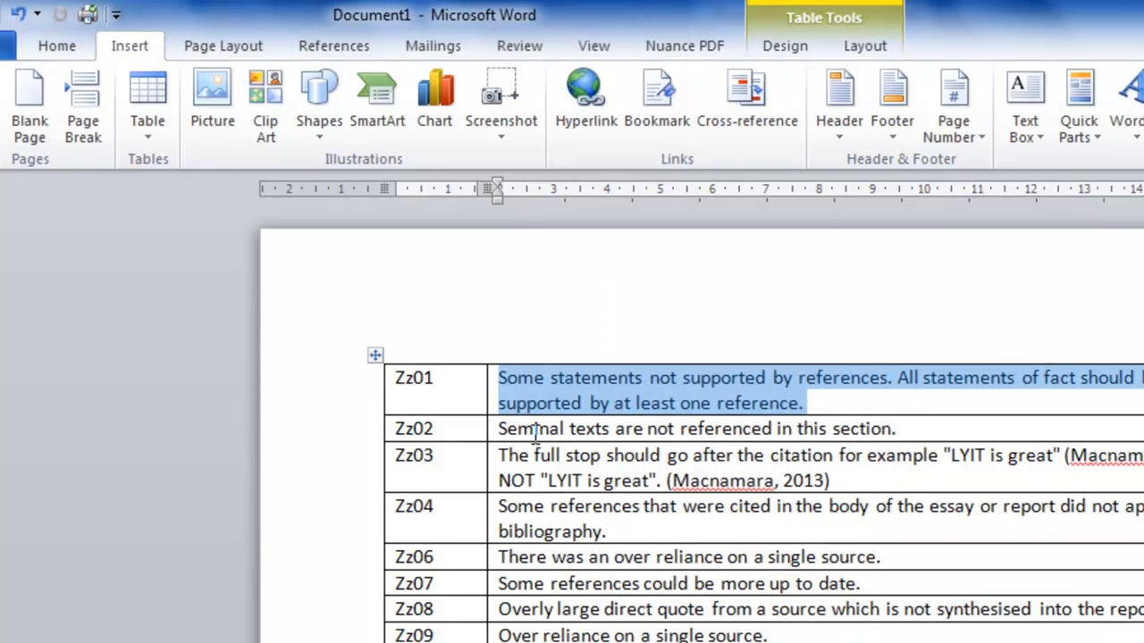
Save the comment "Seminal texts are not referenced in this section." as an AutoText entry named zz02
{"action": "left_click_drag", "start_coordinate": [494, 429], "coordinate": [898, 437]}
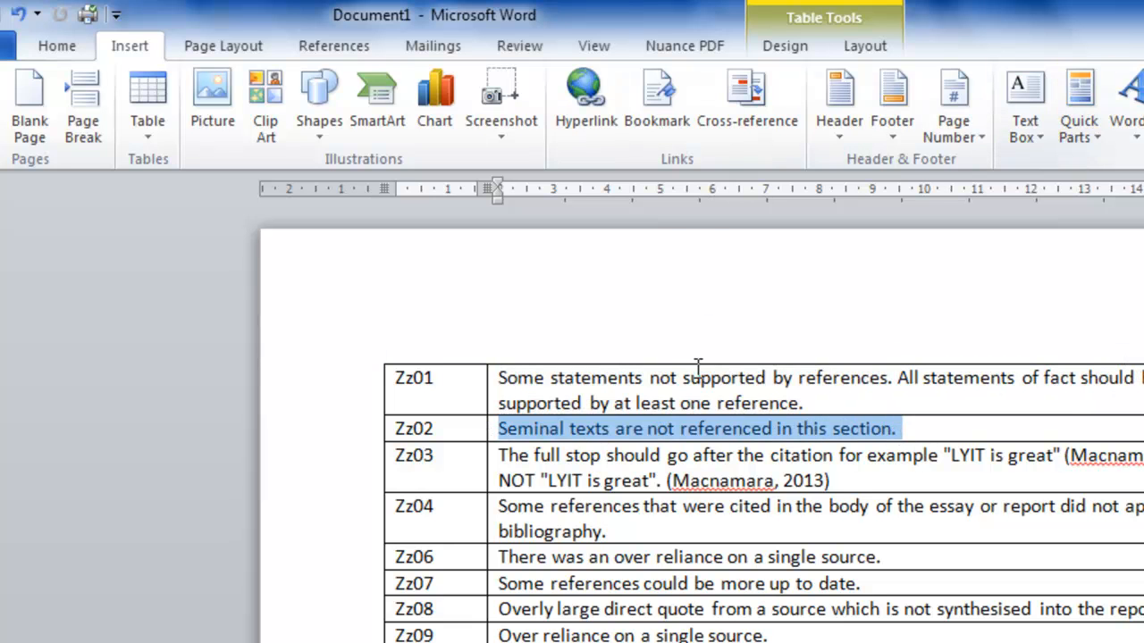
{"action": "left_click", "coordinate": [1082, 134]}
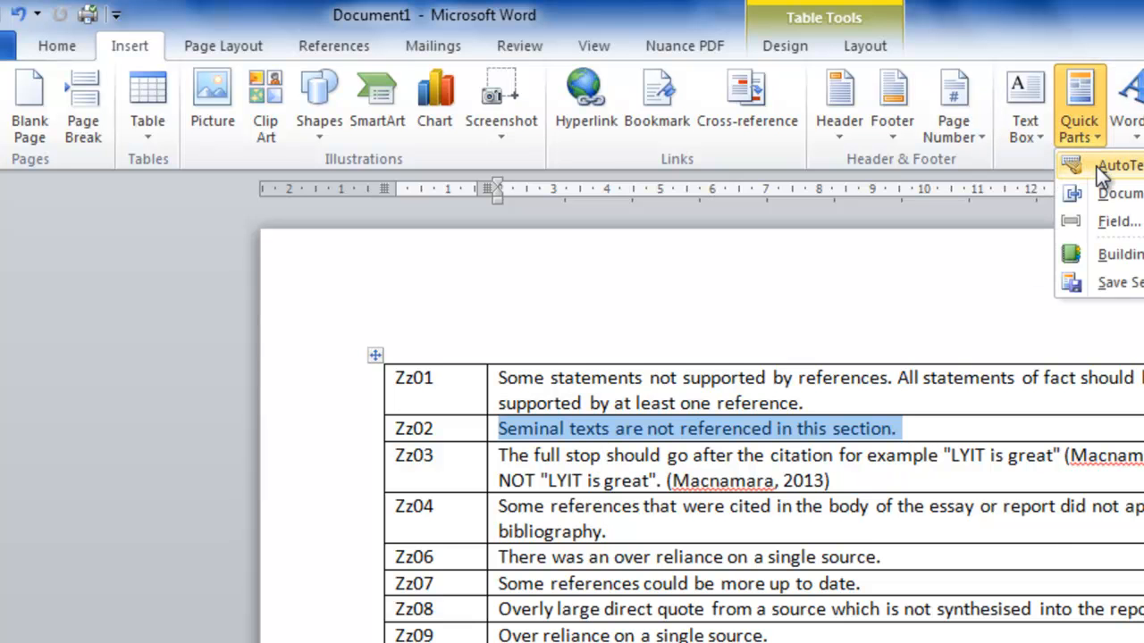
{"action": "mouse_move", "coordinate": [1096, 167]}
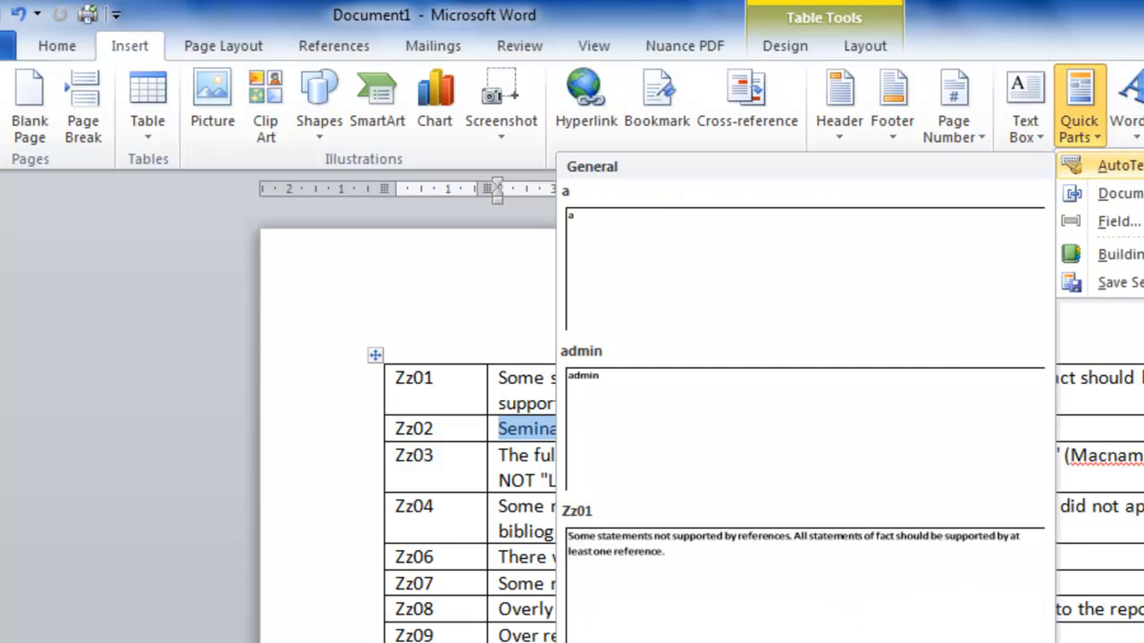
{"action": "left_click", "coordinate": [714, 639]}
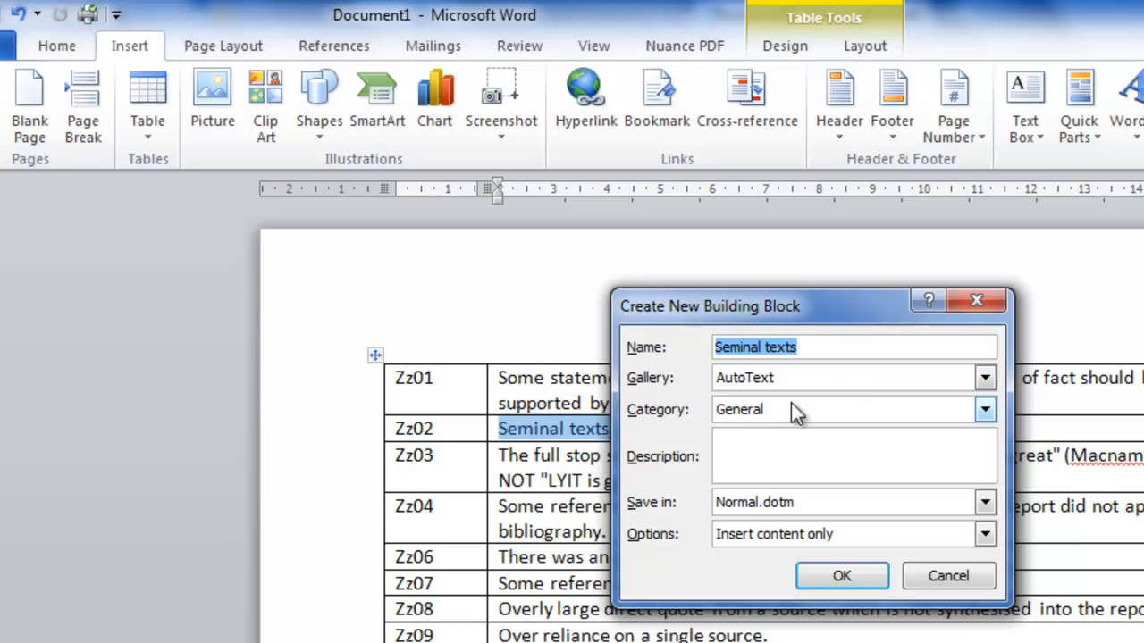
{"action": "type", "text": "zz02"}
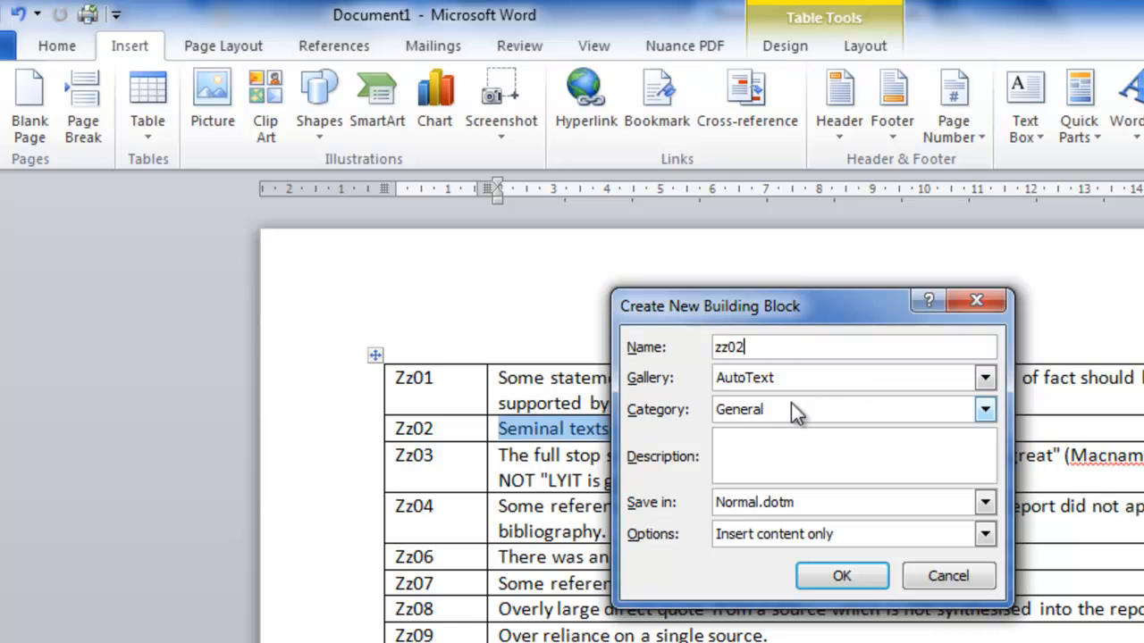
{"action": "left_click", "coordinate": [861, 576]}
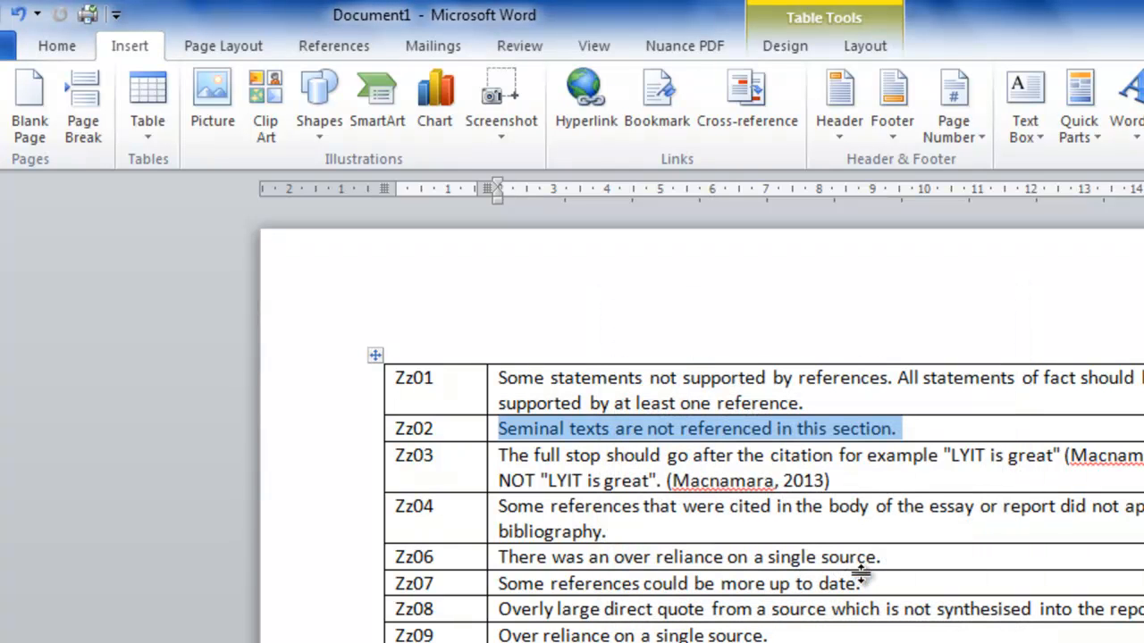
Save the comment about placing the full stop after the citation as an AutoText entry named with its table code, Zz03
{"action": "triple_click", "coordinate": [501, 458]}
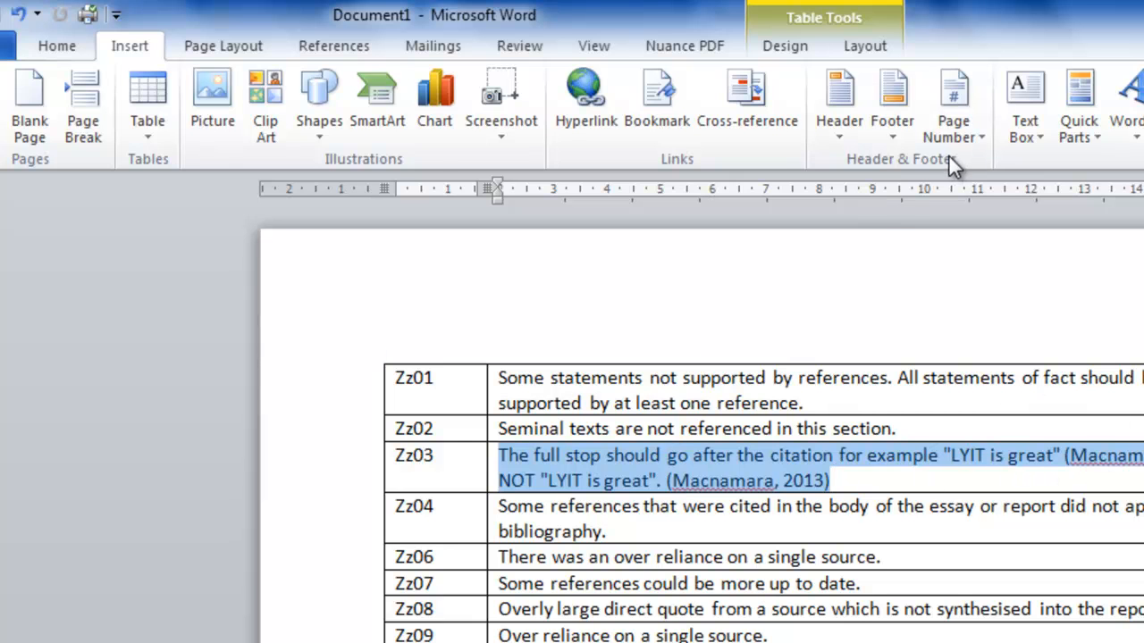
{"action": "left_click", "coordinate": [1095, 134]}
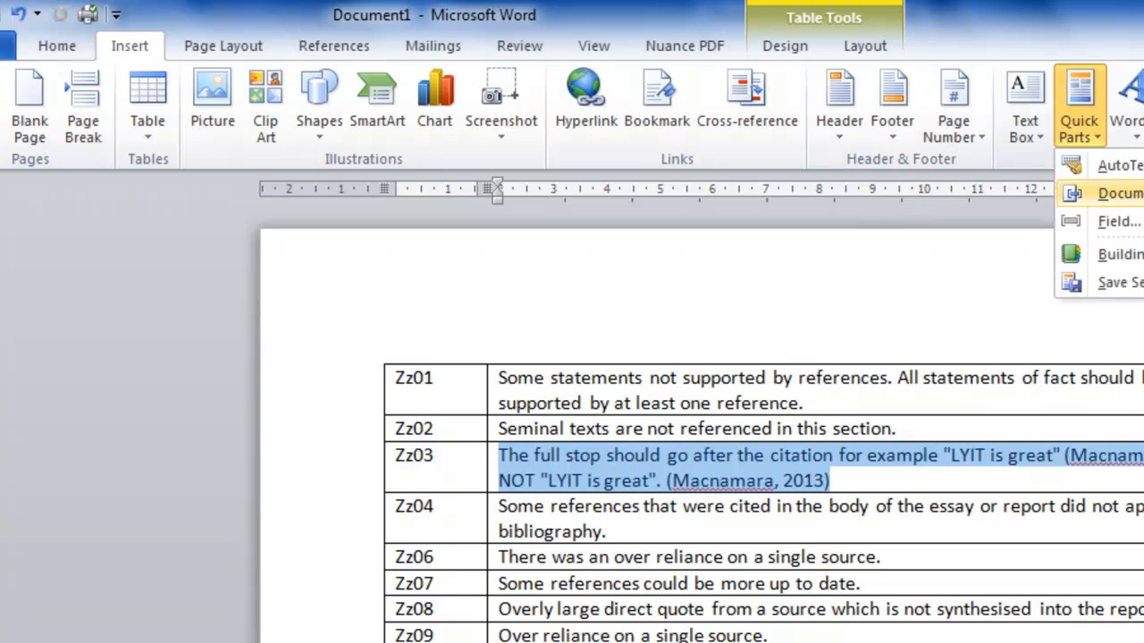
{"action": "mouse_move", "coordinate": [1131, 168]}
{"action": "left_click", "coordinate": [1120, 283]}
{"action": "type", "text": "Z"}
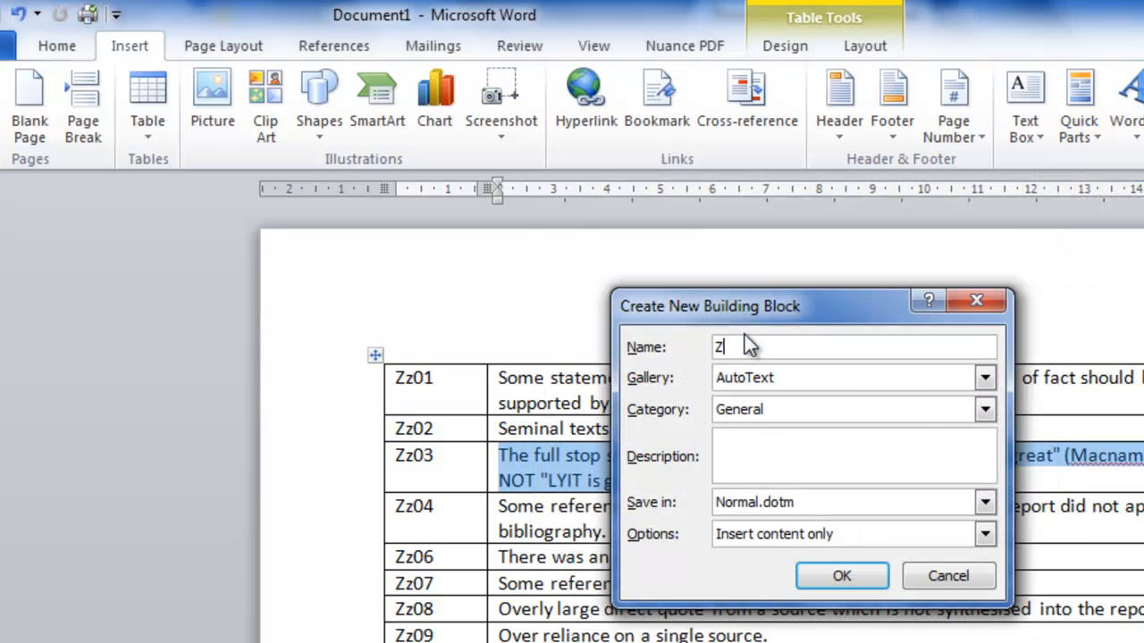
{"action": "type", "text": "Z03"}
{"action": "left_click", "coordinate": [863, 576]}
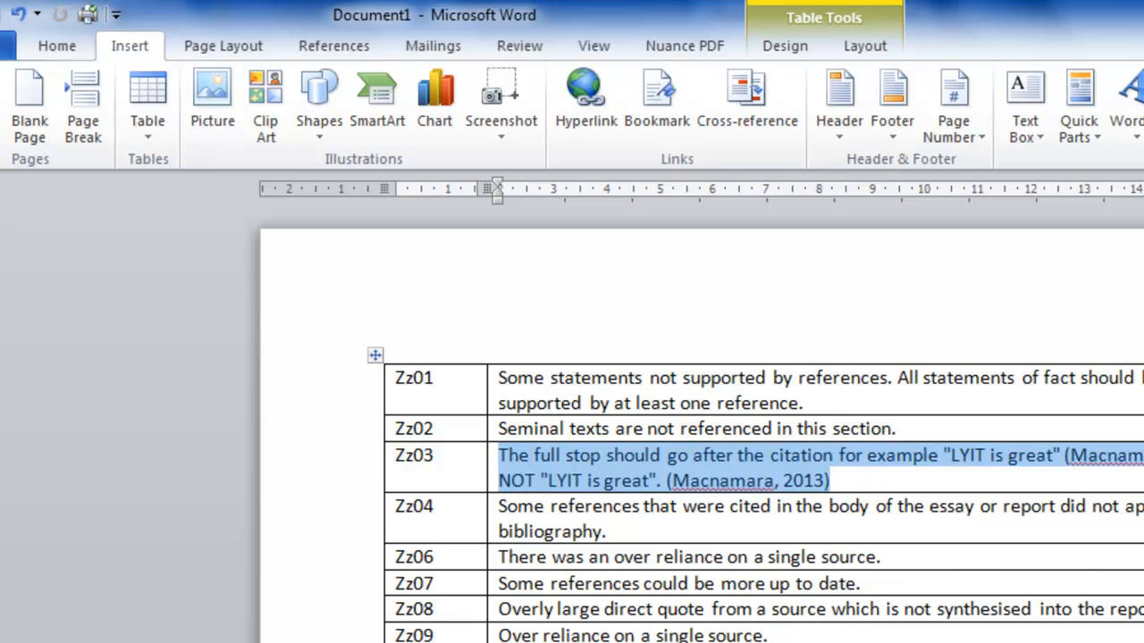
Switch to the essay in Document3 and turn on Track Changes
{"action": "key", "text": "alt+Tab"}
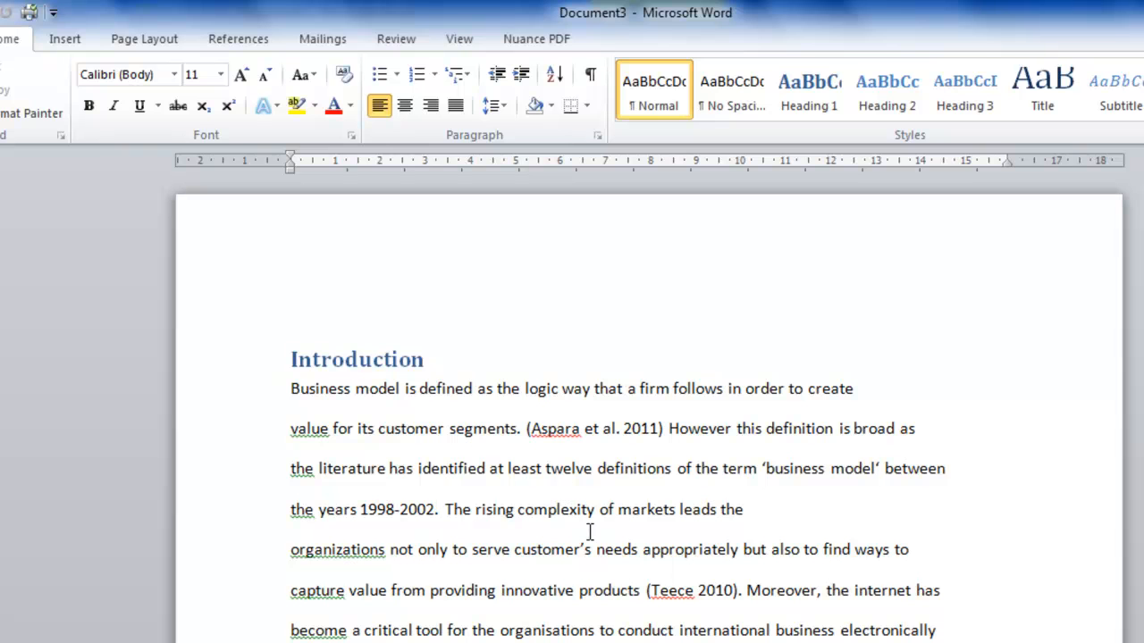
{"action": "left_click", "coordinate": [394, 39]}
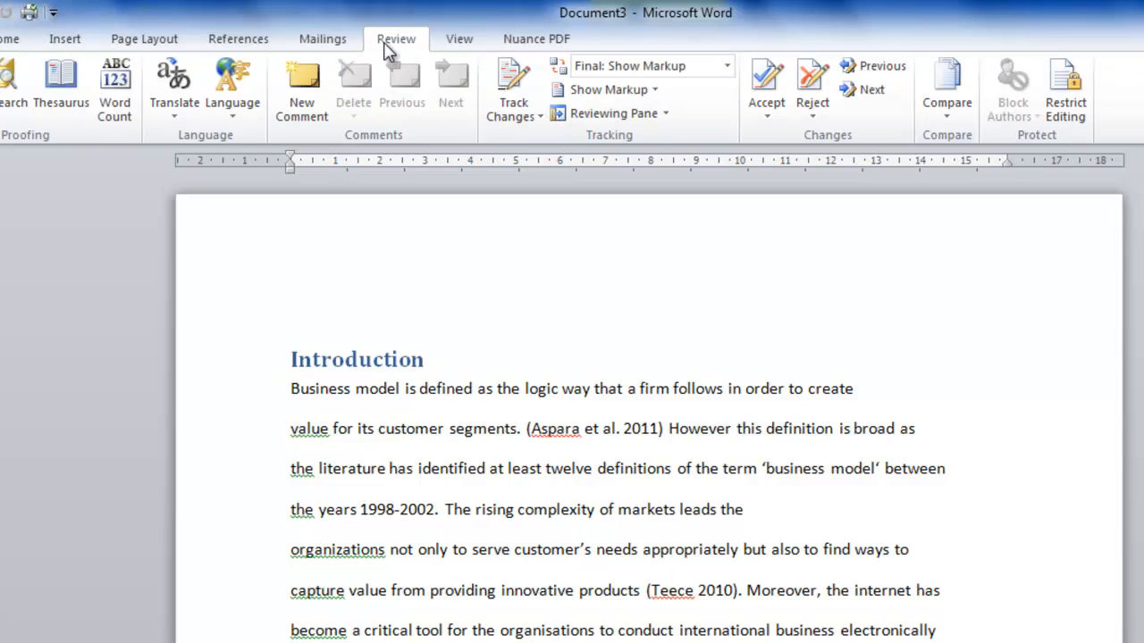
{"action": "left_click", "coordinate": [508, 79]}
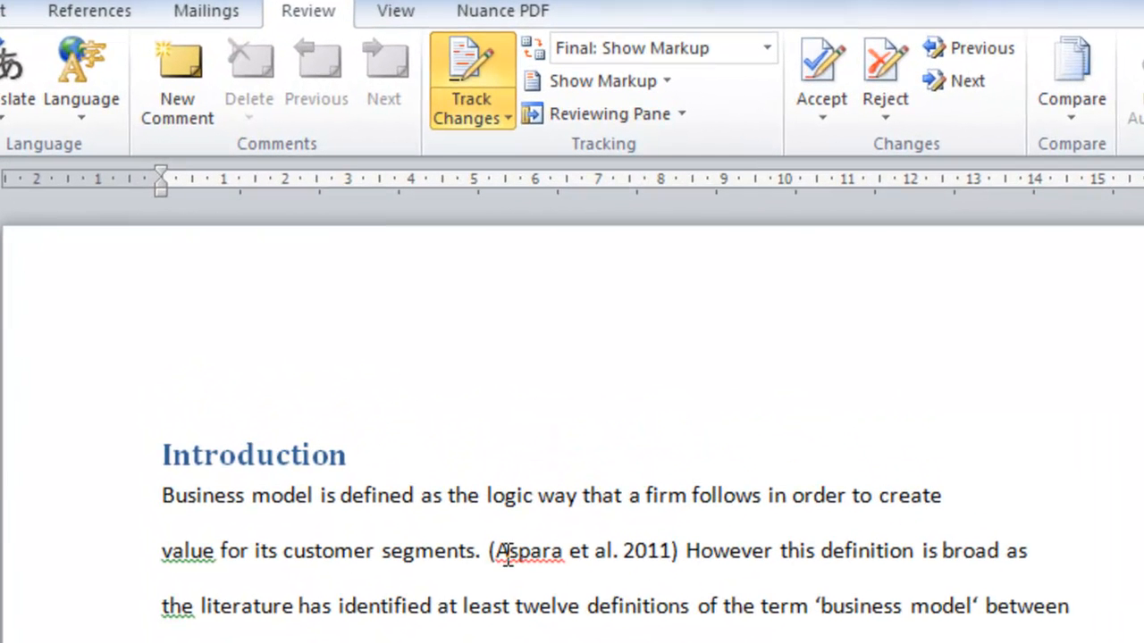
Insert the zz03 AutoText comment after the 2011 citation in the Introduction's first sentence, checking its code in Document1
{"action": "left_click", "coordinate": [680, 552]}
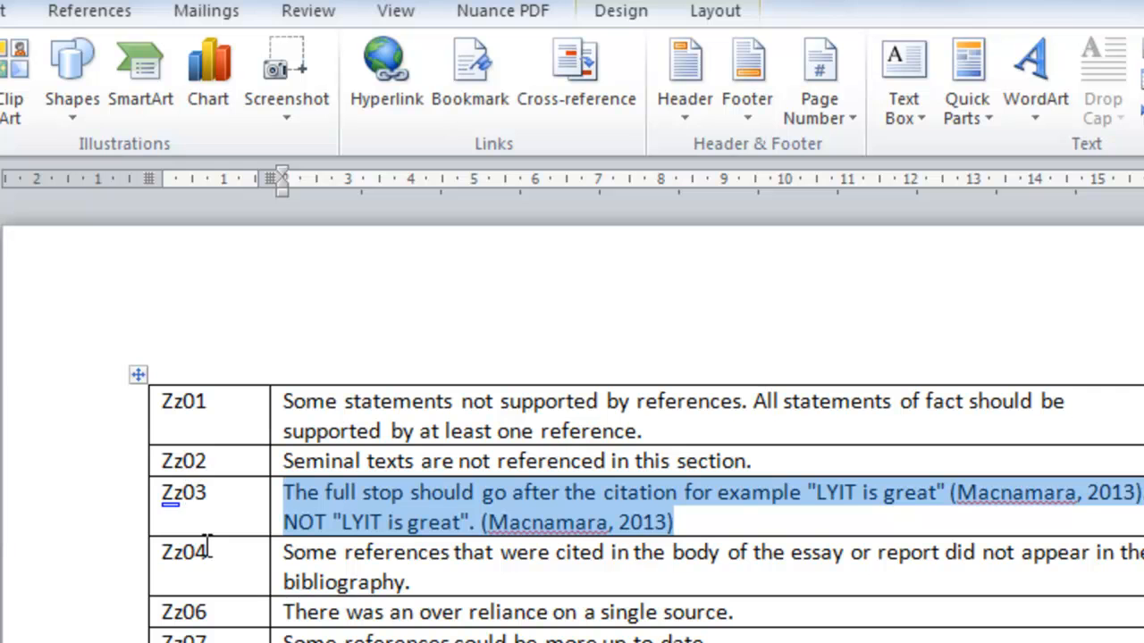
{"action": "key", "text": "alt+Tab"}
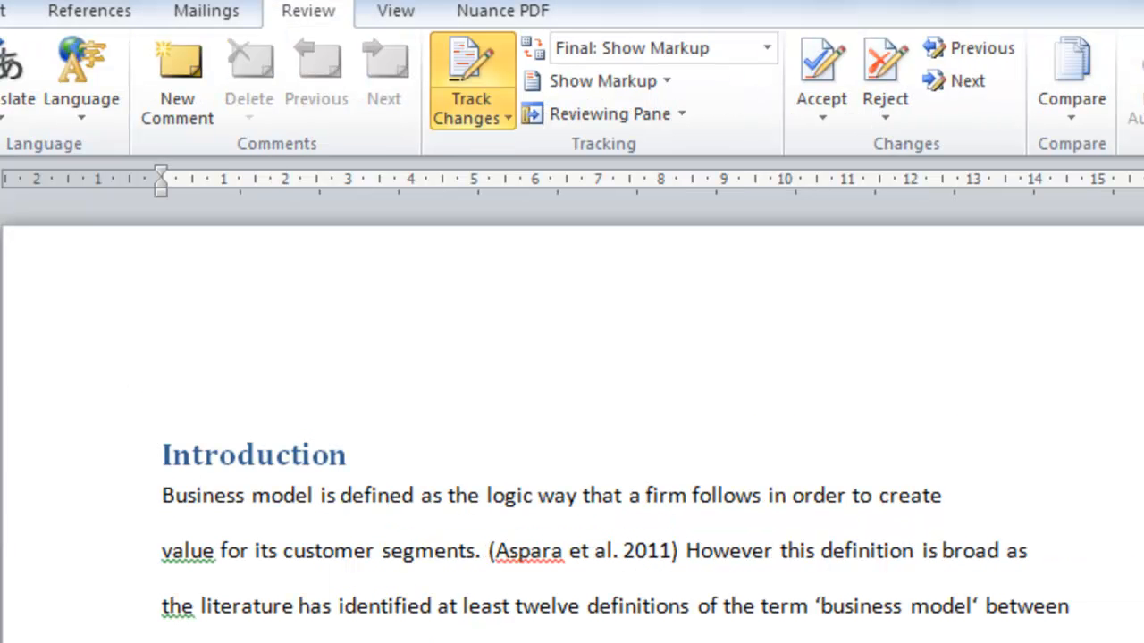
{"action": "type", "text": "zz0 "}
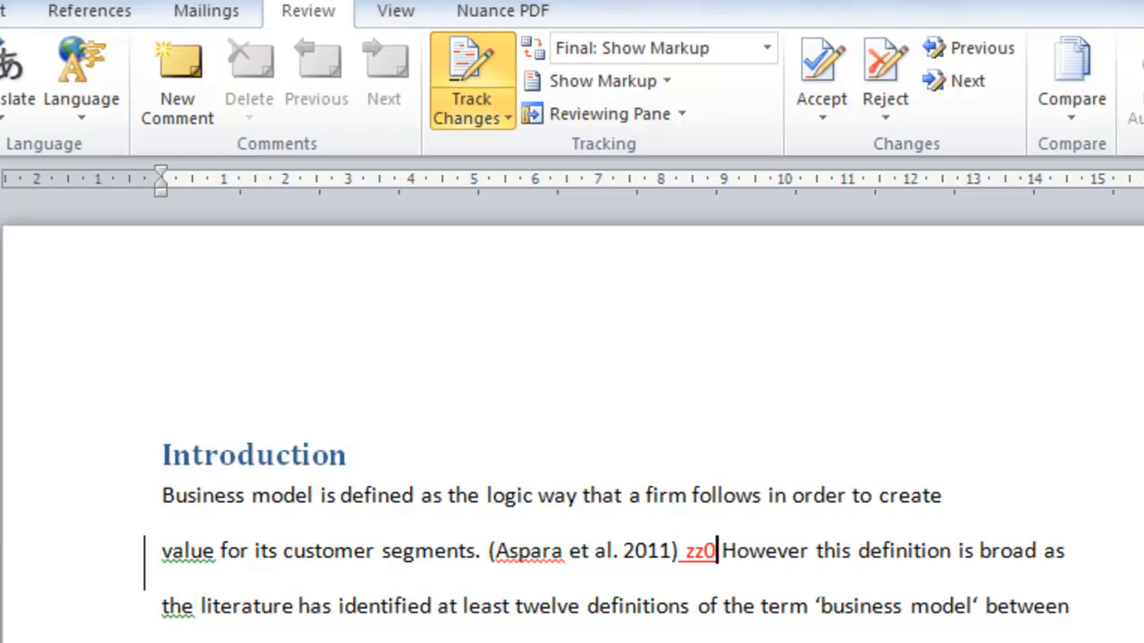
{"action": "type", "text": "3"}
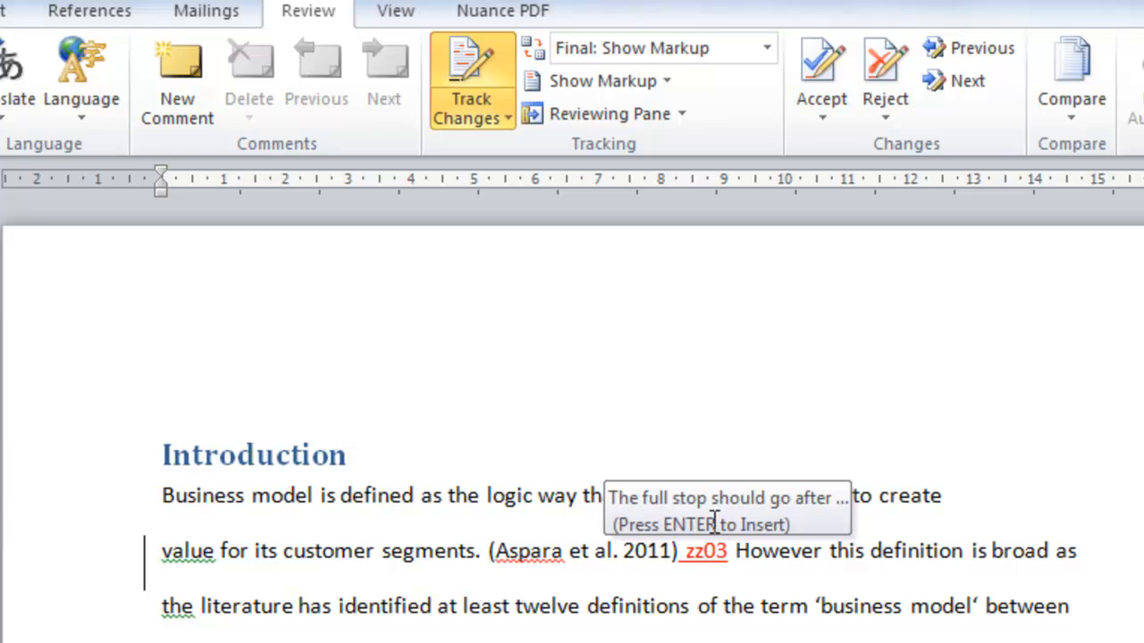
{"action": "key", "text": "Return"}
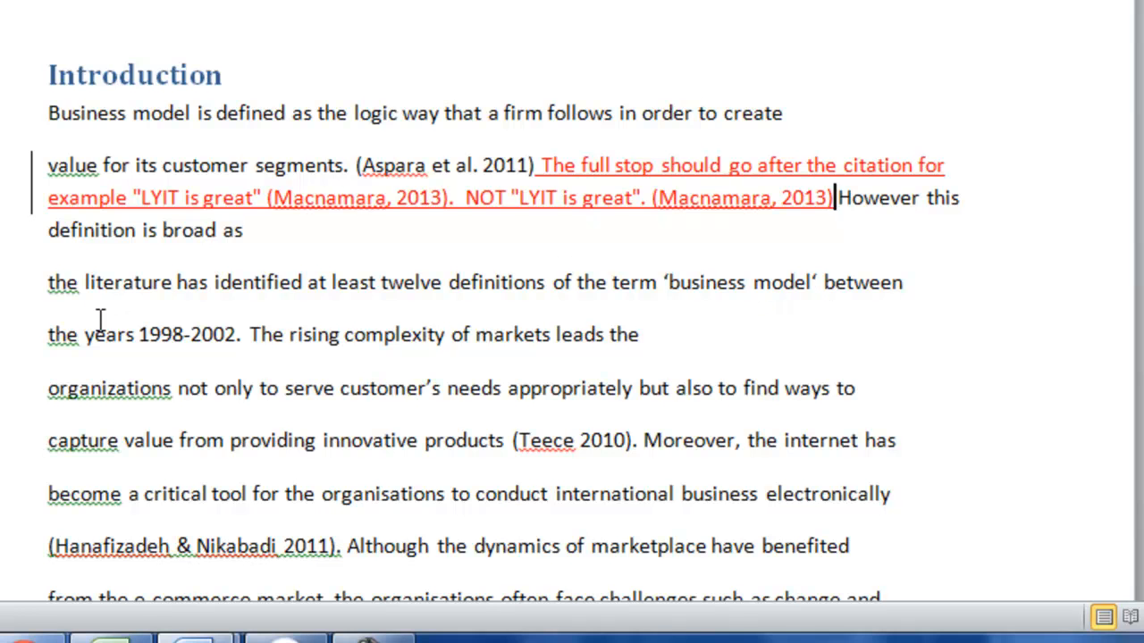
Look up the unsupported-statements code in Document1 and insert the Zz01 AutoText comment after "the years 1998-2002." in Document3
{"action": "left_click", "coordinate": [244, 334]}
{"action": "mouse_move", "coordinate": [286, 637]}
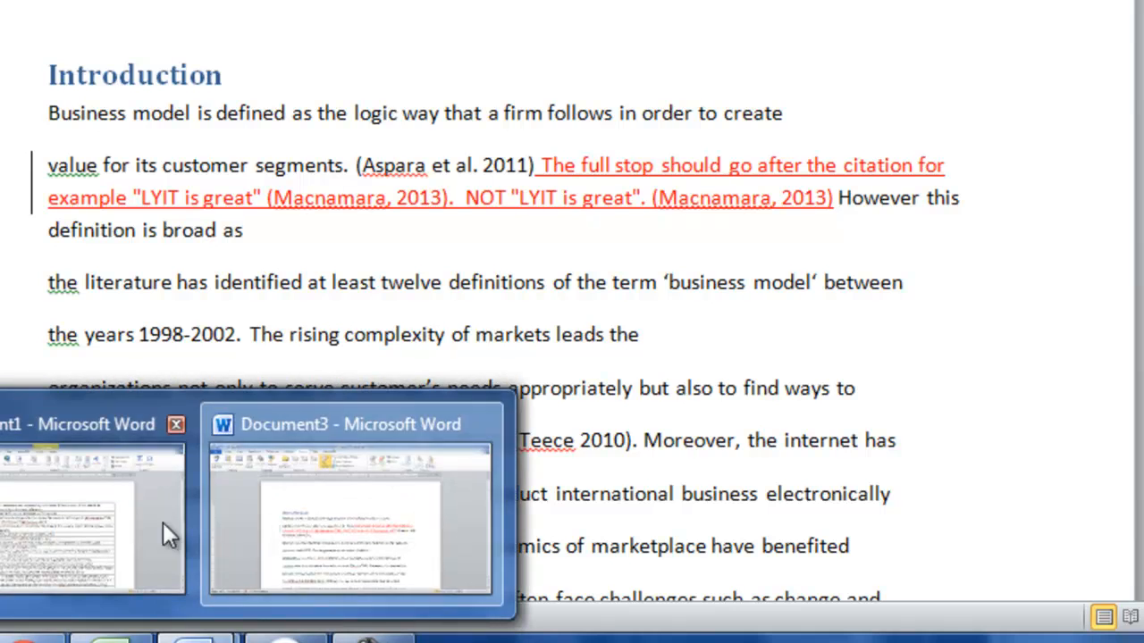
{"action": "left_click", "coordinate": [286, 562]}
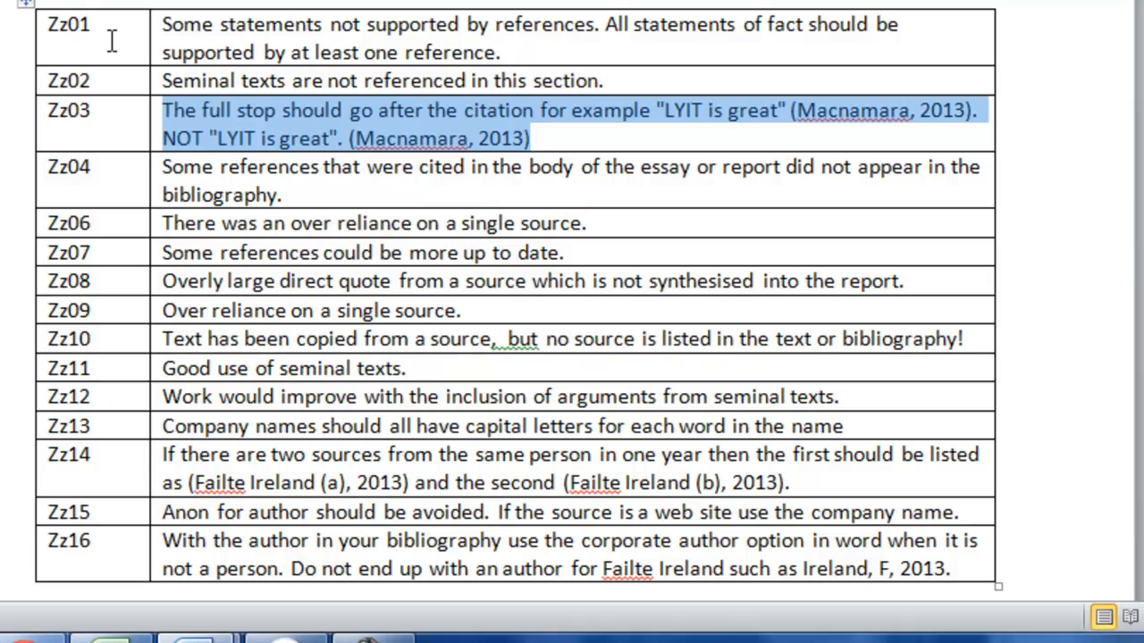
{"action": "left_click", "coordinate": [195, 641]}
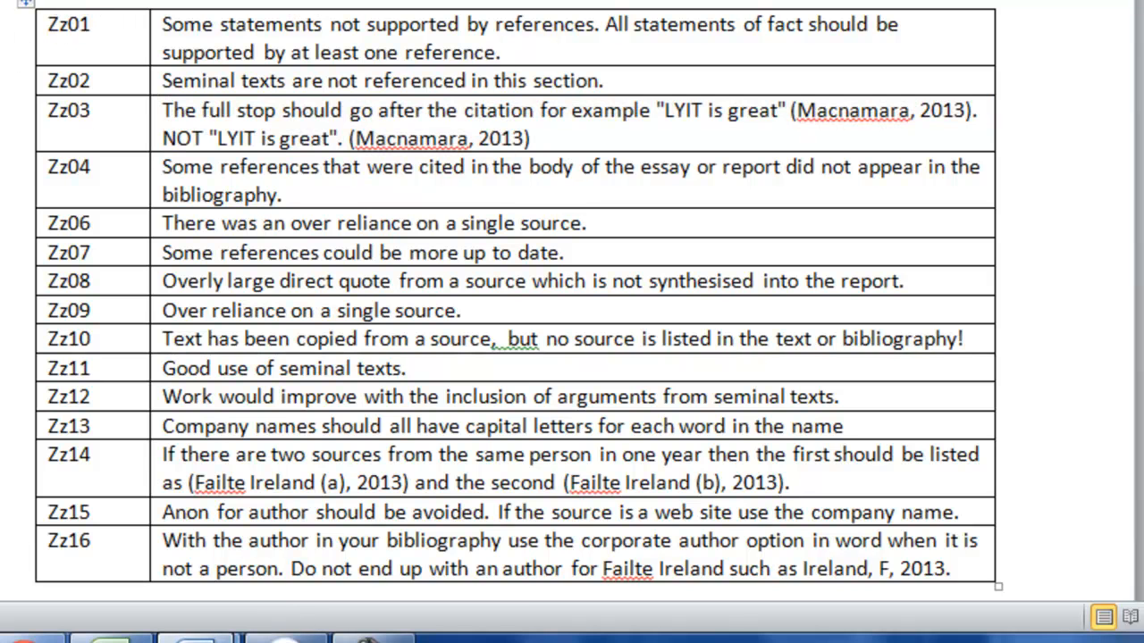
{"action": "left_click", "coordinate": [309, 567]}
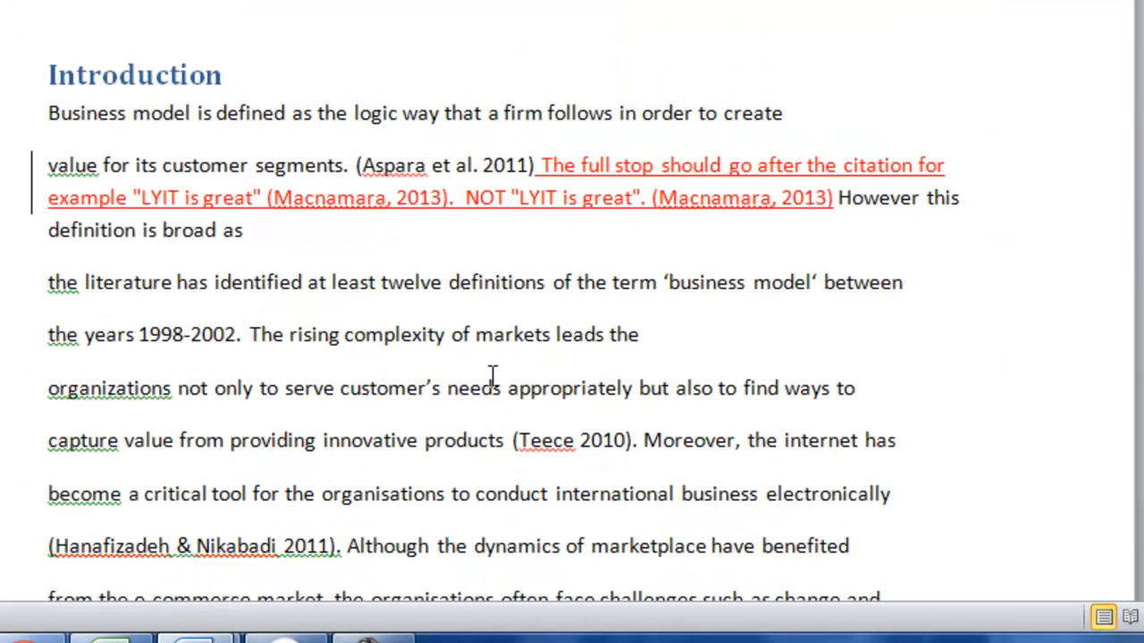
{"action": "type", "text": "Zz01"}
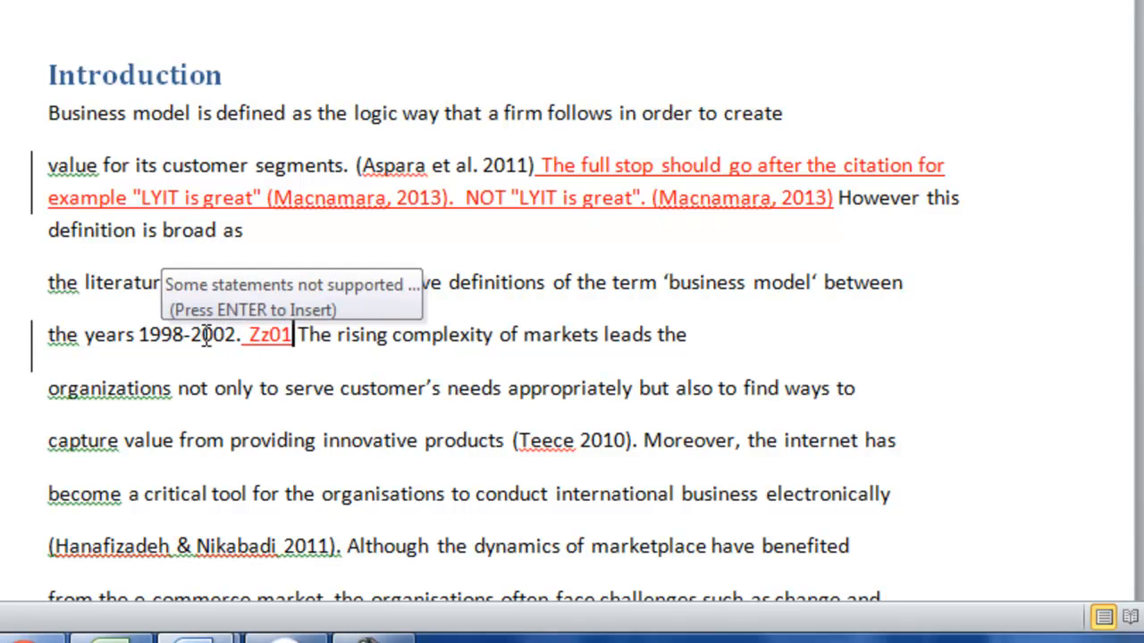
{"action": "key", "text": "Return"}
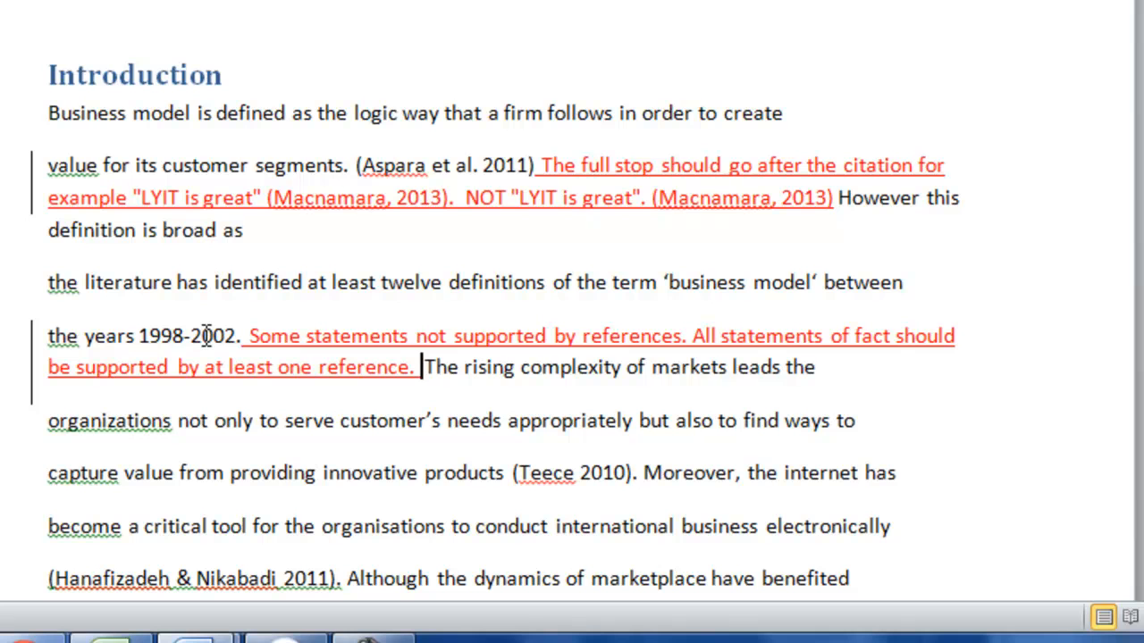